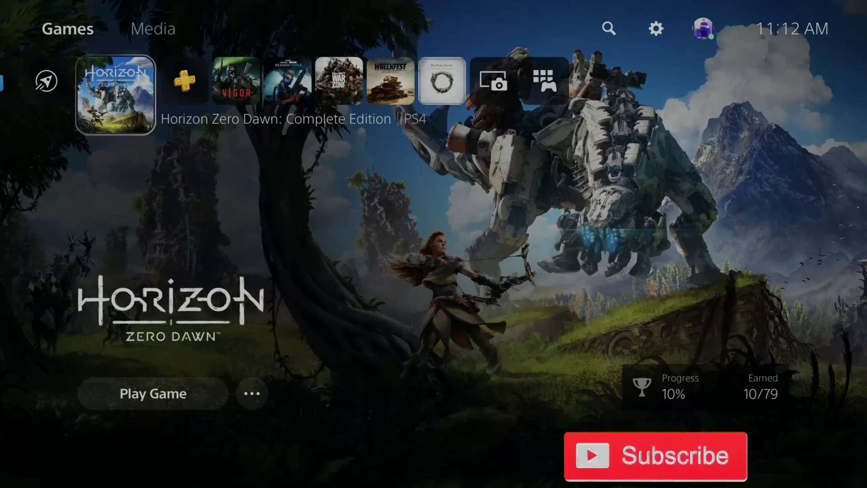
- Change the PS5 sound output from the USB headset to HDMI Device (TV) via Control Center
key(super)
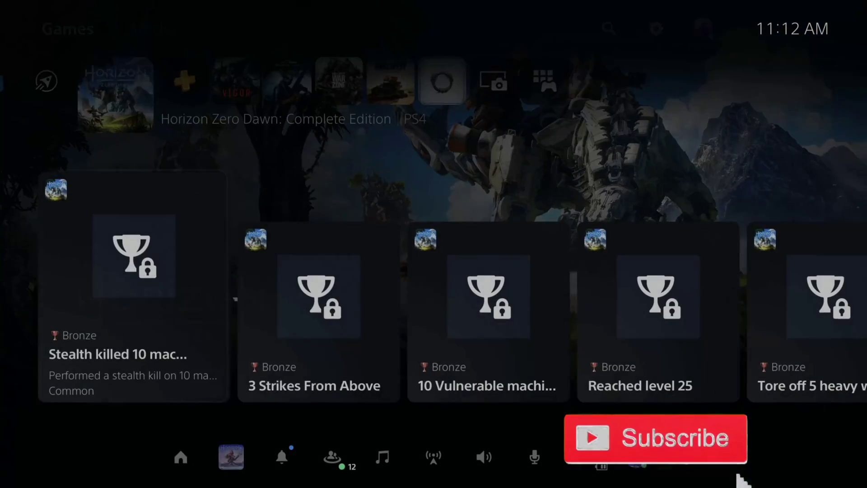
key(Down)
key(Right)
key(Right)
key(Right)
key(Right)
key(Right)
key(Right)
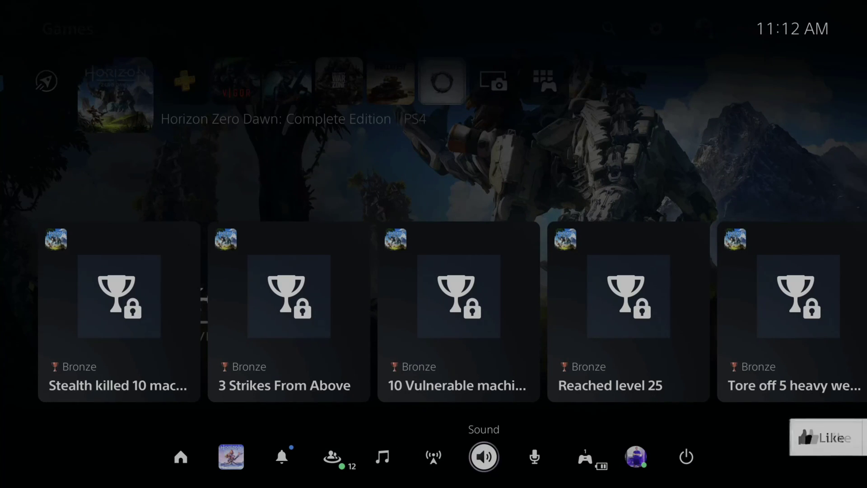
key(Return)
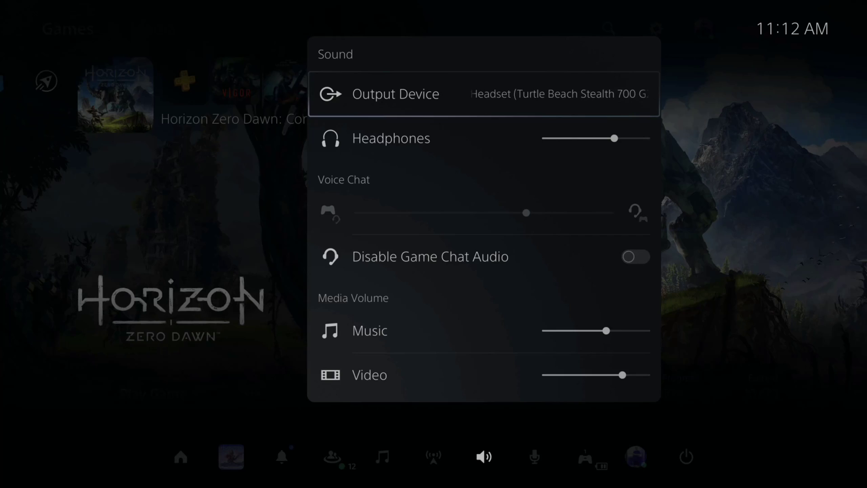
key(Return)
key(Down)
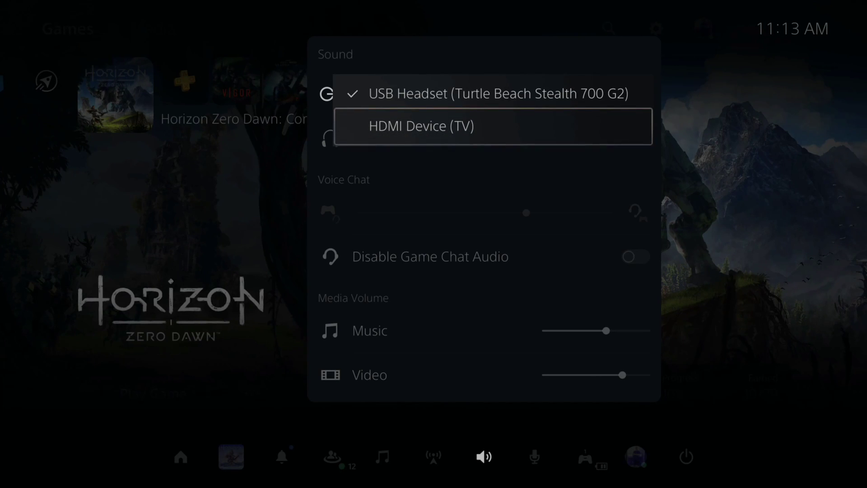
key(Return)
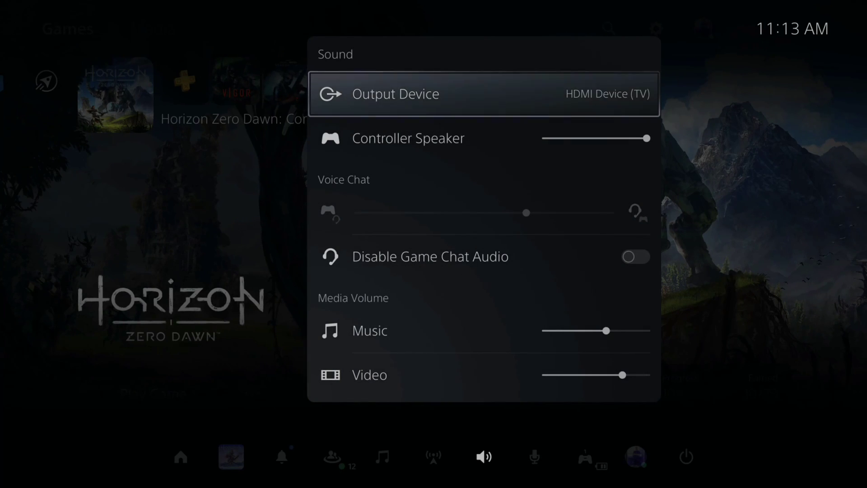
key(Escape)
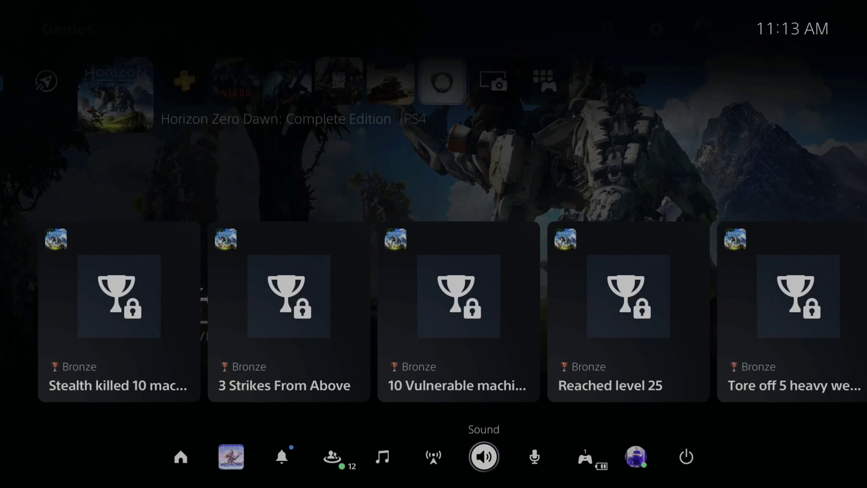
key(Escape)
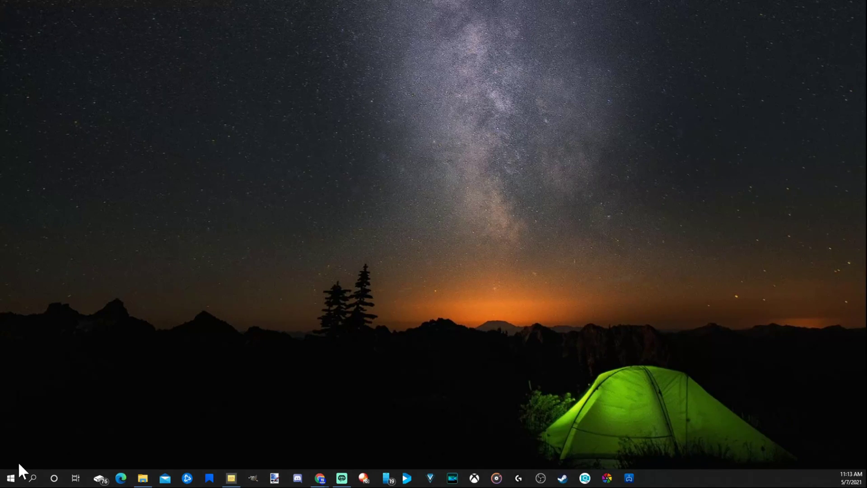
- Open Windows Settings and go to System > Sound
click(14, 479)
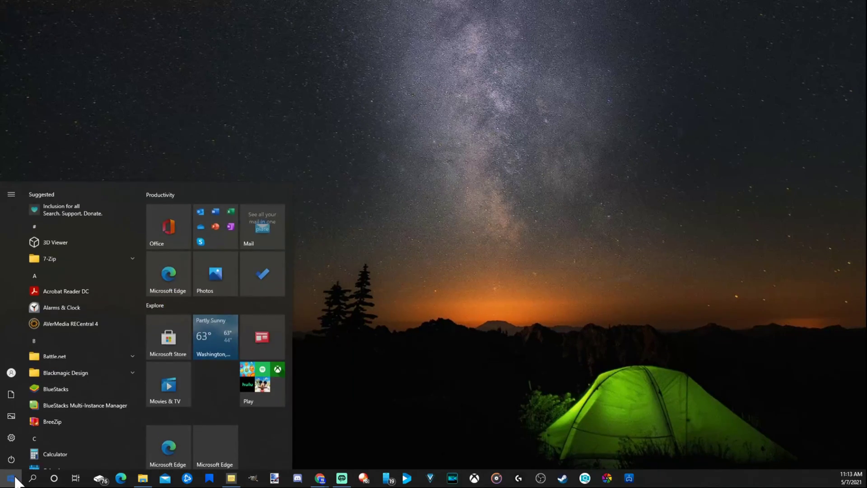
click(12, 443)
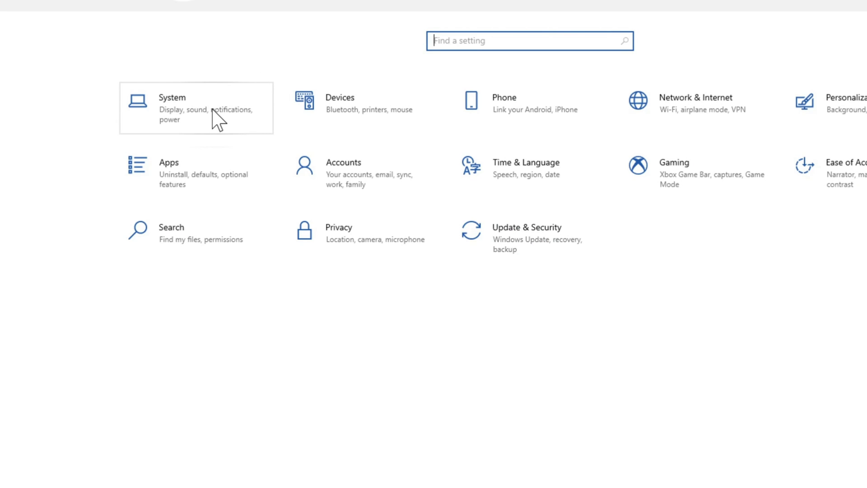
click(212, 110)
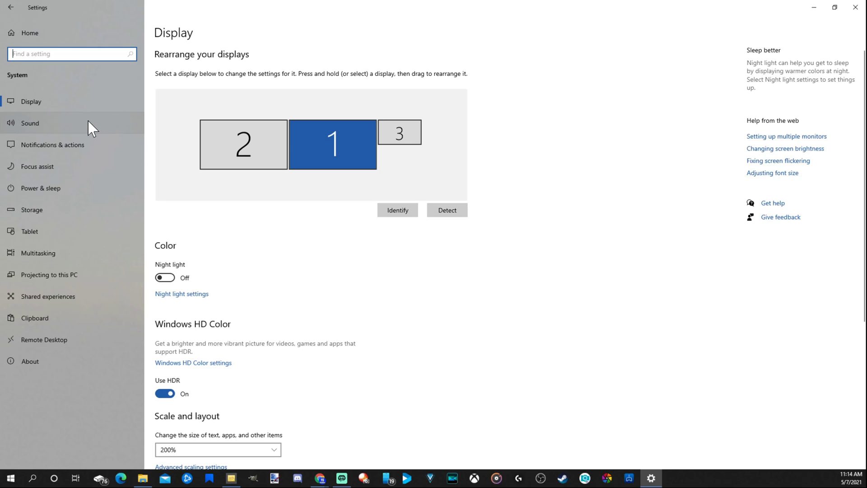
click(88, 121)
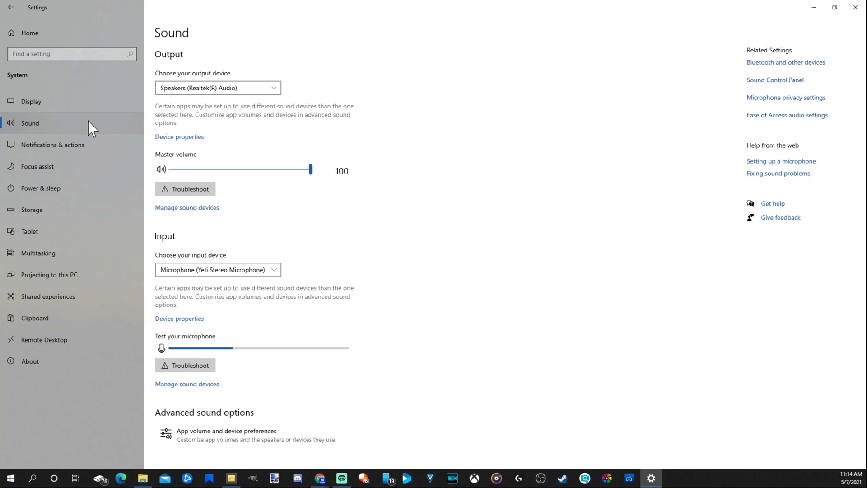
- Open the HDMI (Live Gamer Ultra-Audio) recording device's Listen settings to play it through the default playback device
click(756, 83)
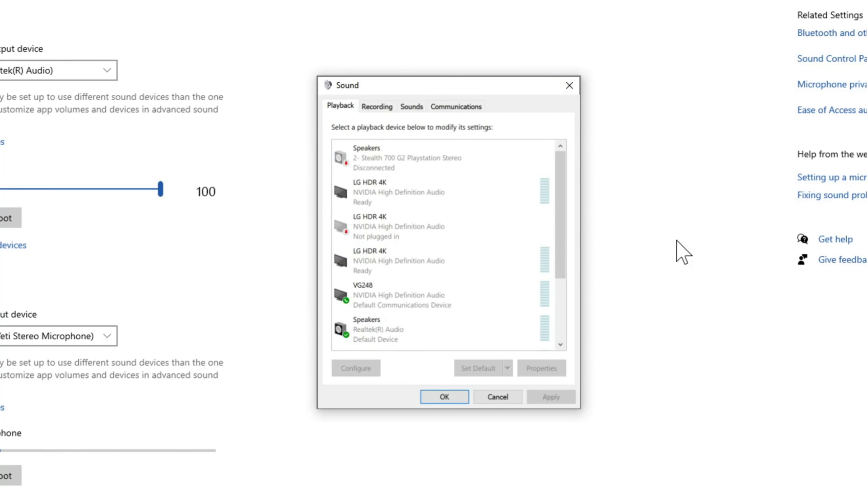
click(377, 107)
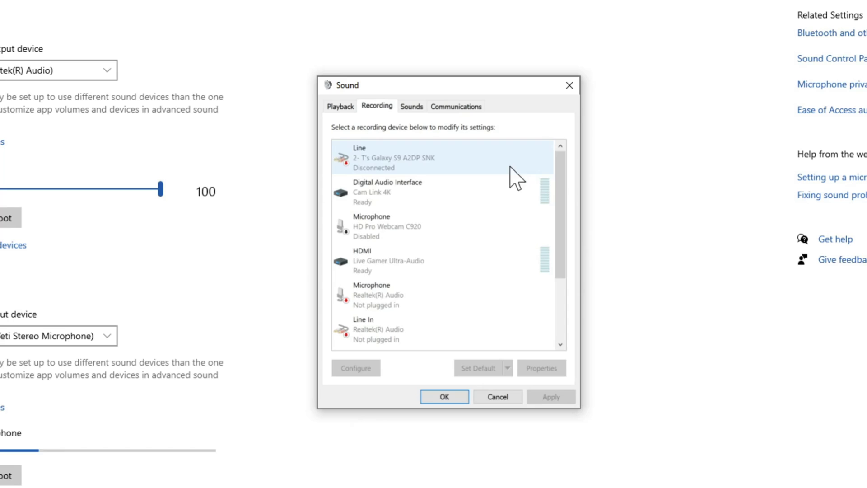
drag(560, 188, 385, 221)
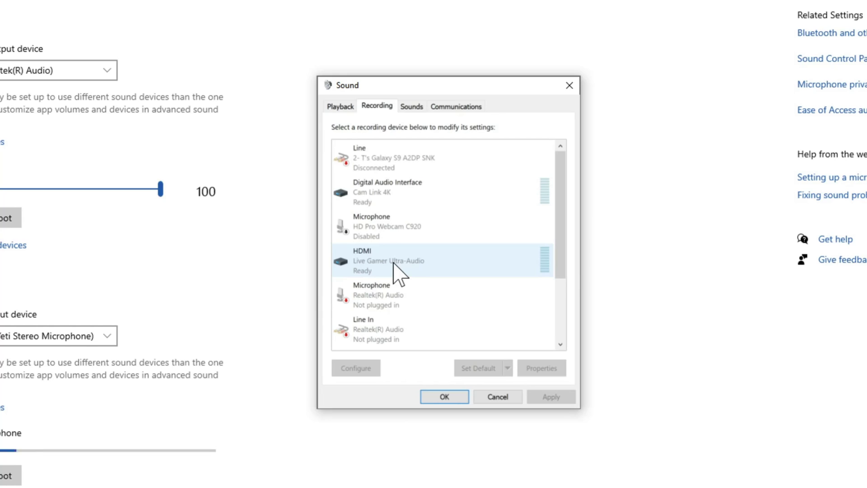
click(394, 263)
double_click(377, 261)
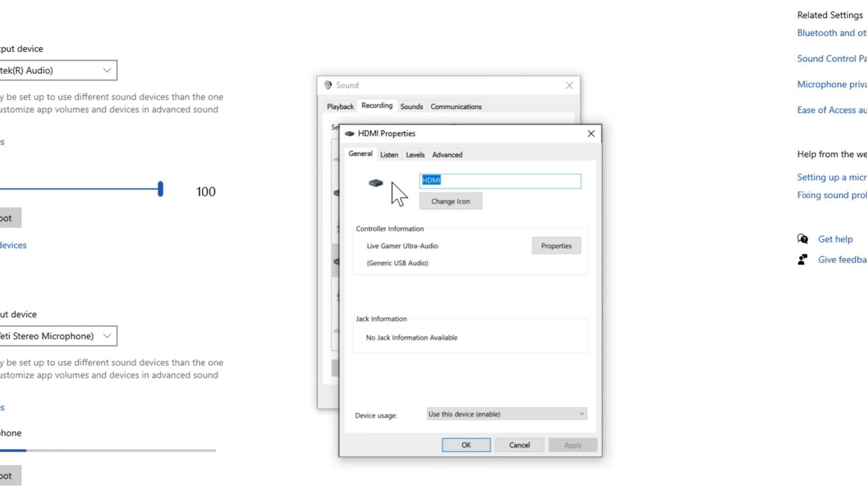
click(395, 157)
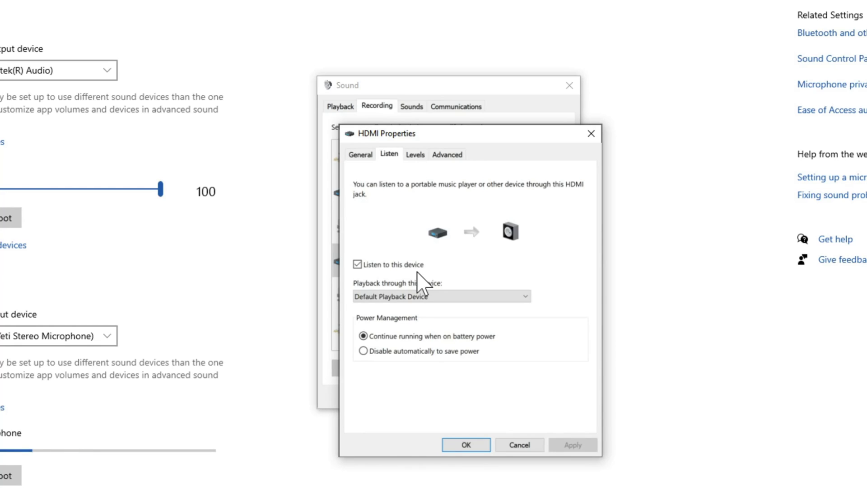
- Confirm the HDMI Listen setting with OK and close the Sound Control Panel
click(469, 446)
click(461, 399)
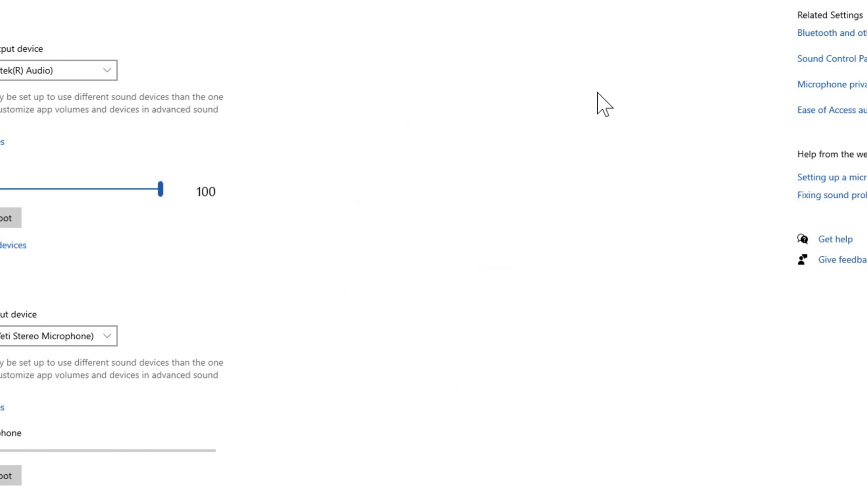
scroll(385, 222, down, 1)
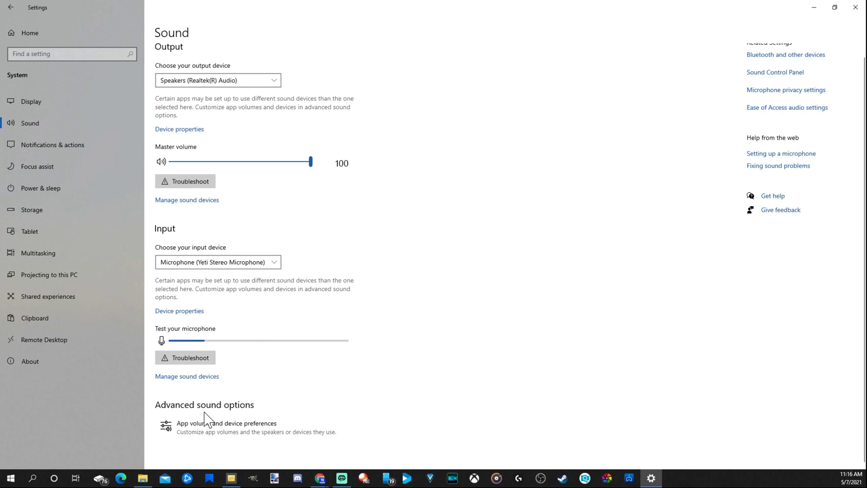
- In App volume and device preferences, set the HDMI (Live Gamer Ultra-Audio) volume to 40
click(211, 433)
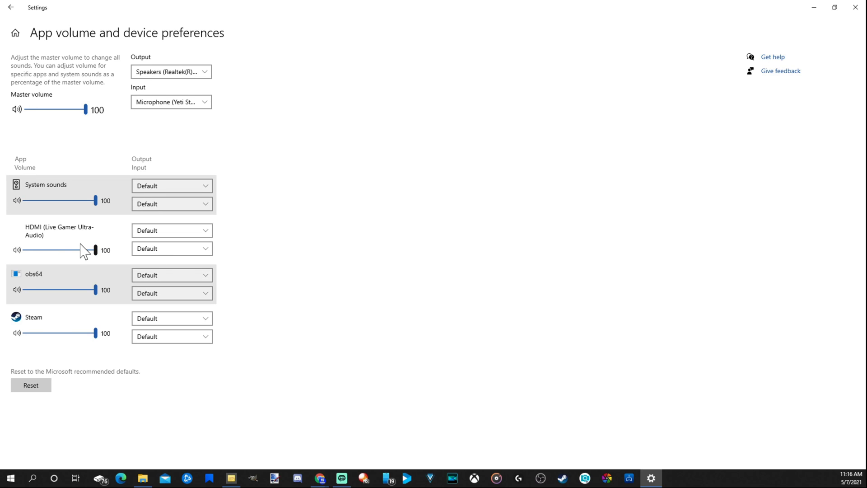
mouse_move(95, 249)
mouse_down()
mouse_move(37, 250)
mouse_move(95, 253)
mouse_up()
click(95, 254)
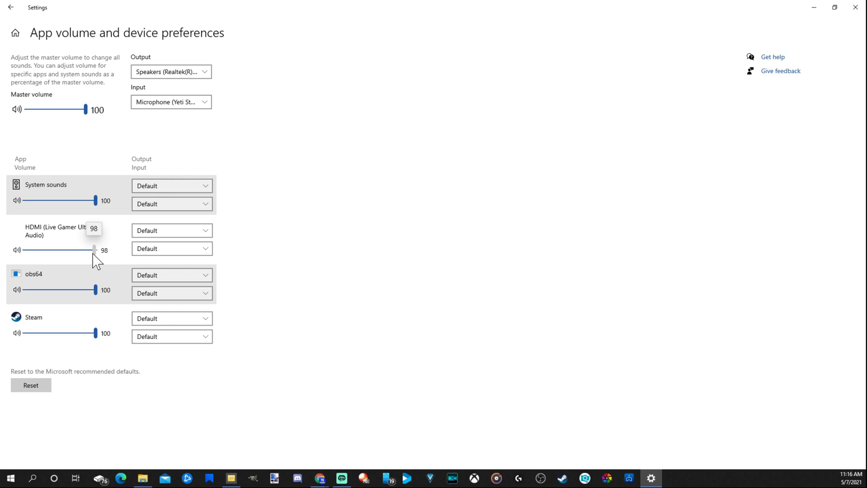
drag(93, 253, 53, 249)
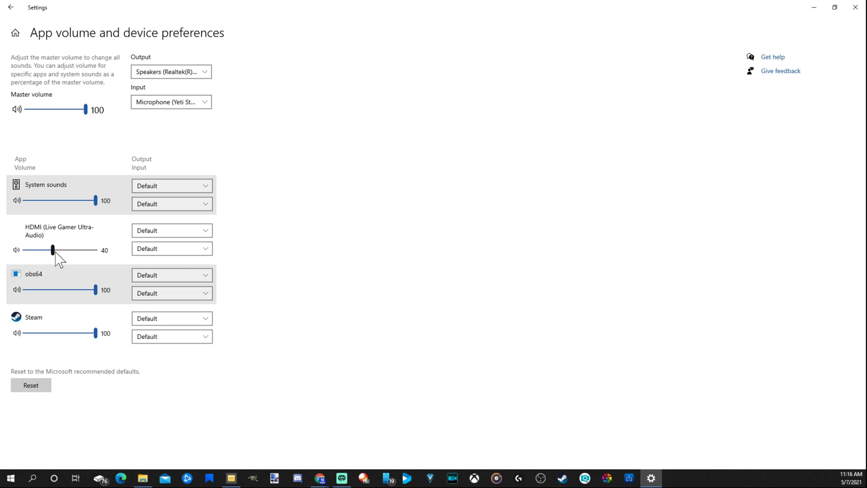
drag(56, 252, 101, 254)
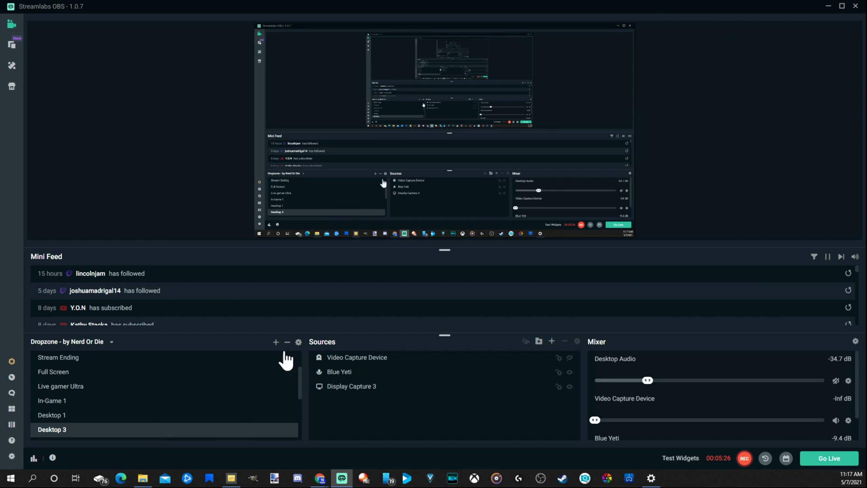
scroll(660, 388, down, 1)
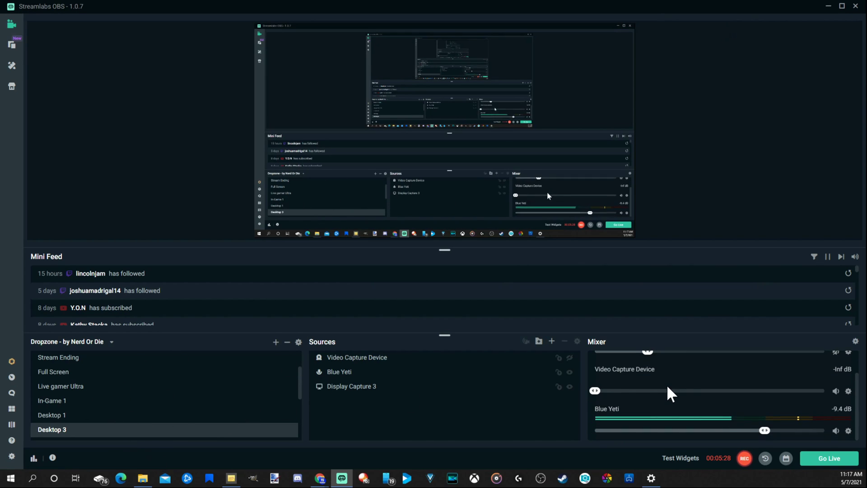